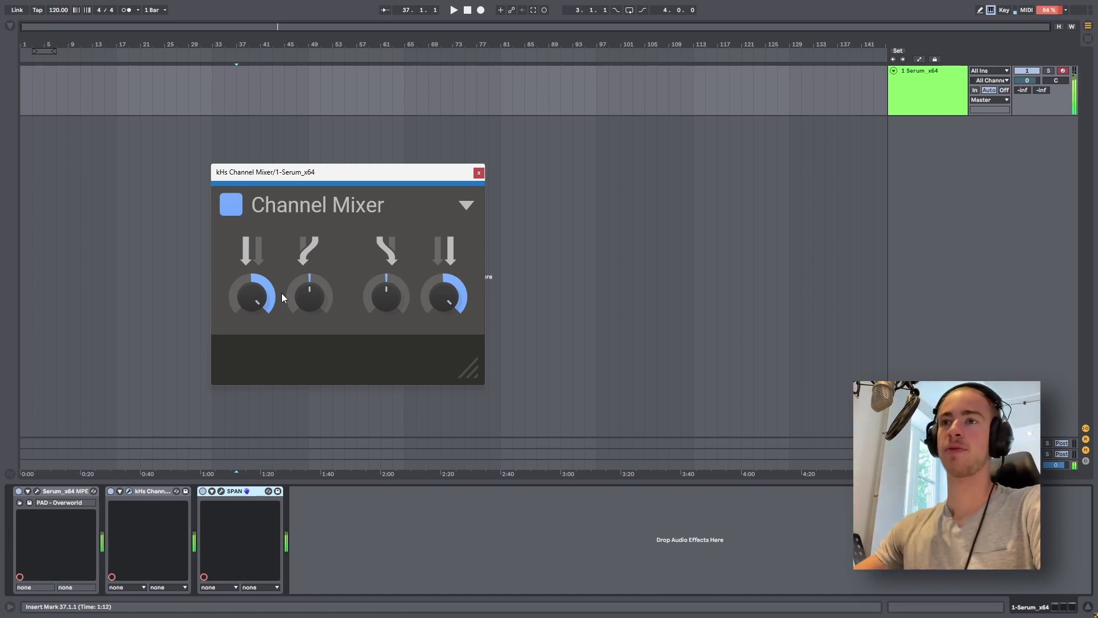
- Lower the Channel Mixer's Left to Left amplitude through 0 into phase inversion, and return it to +1.00
mouse_move(269, 292)
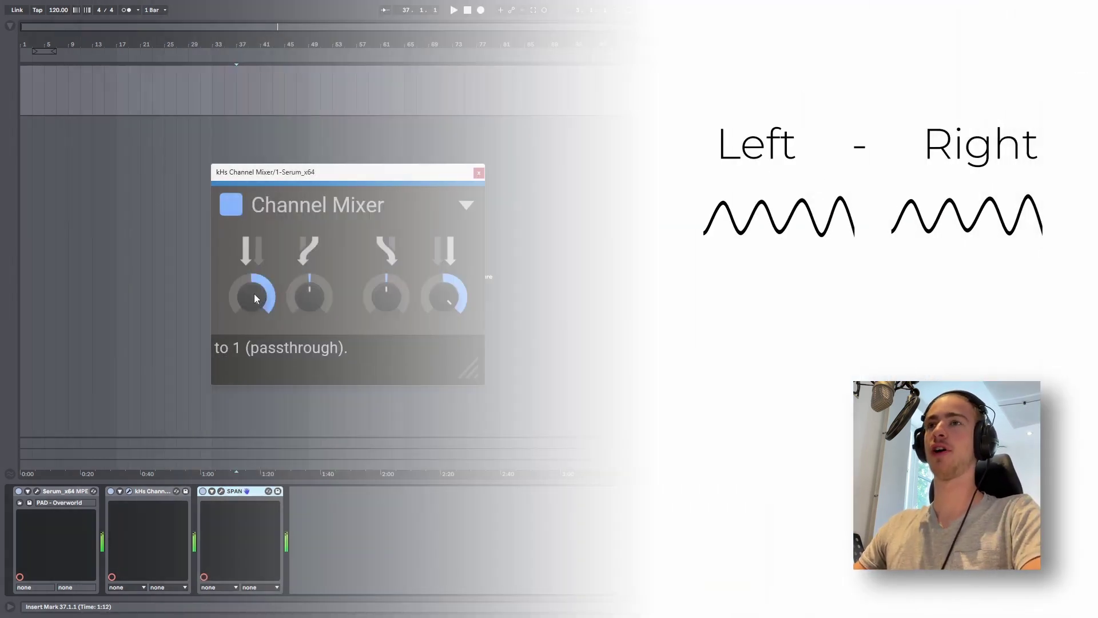
left_click(255, 293)
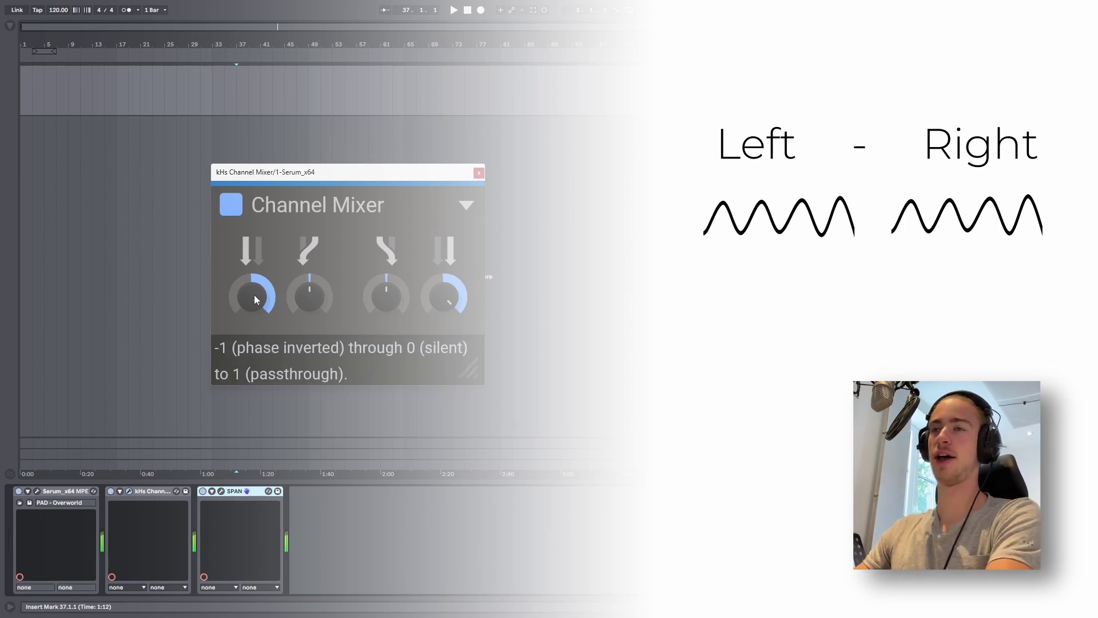
left_click_drag(254, 294, 254, 333)
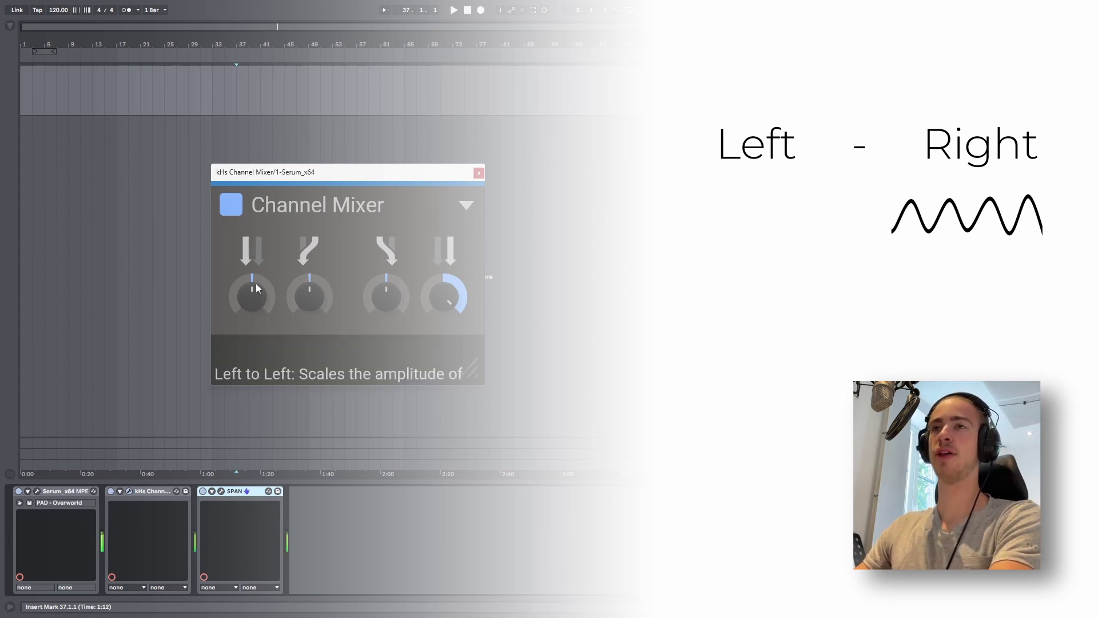
left_click_drag(256, 283, 256, 346)
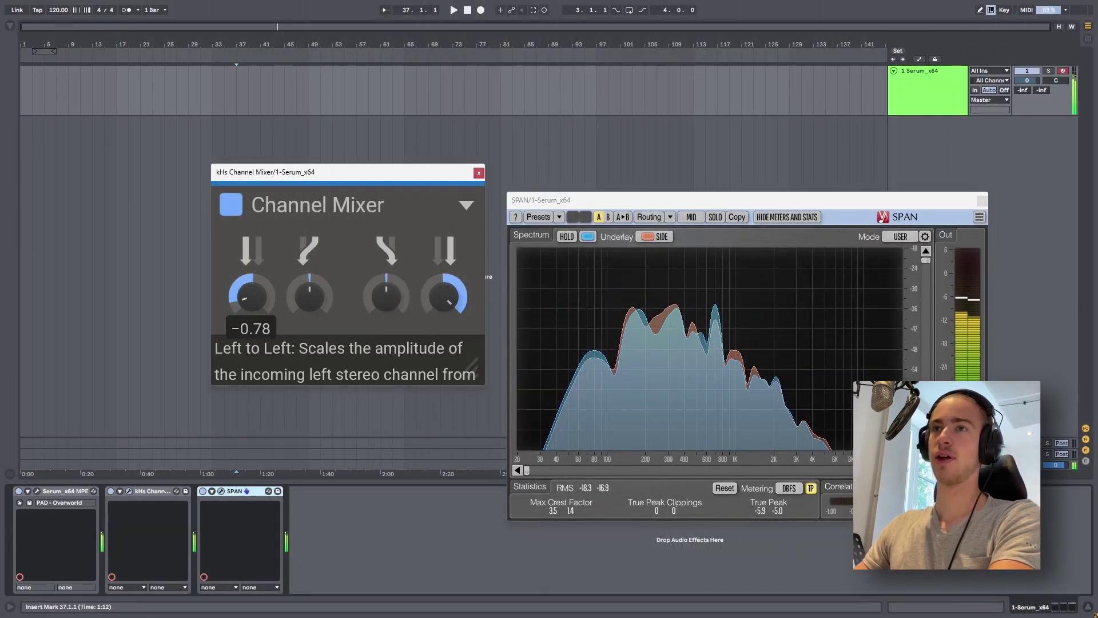
left_click_drag(255, 346, 256, 257)
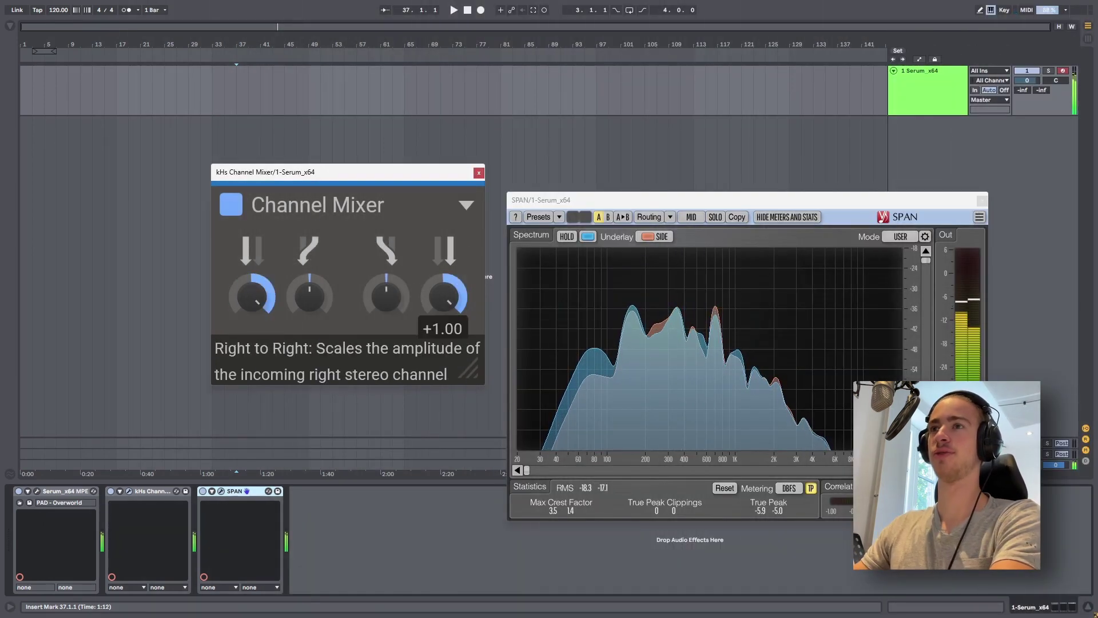
- Lower the Right to Right amplitude from full passthrough, reset it to +1.00, and move the Channel Mixer window slightly aside
left_click_drag(444, 296, 444, 423)
double_click(437, 281)
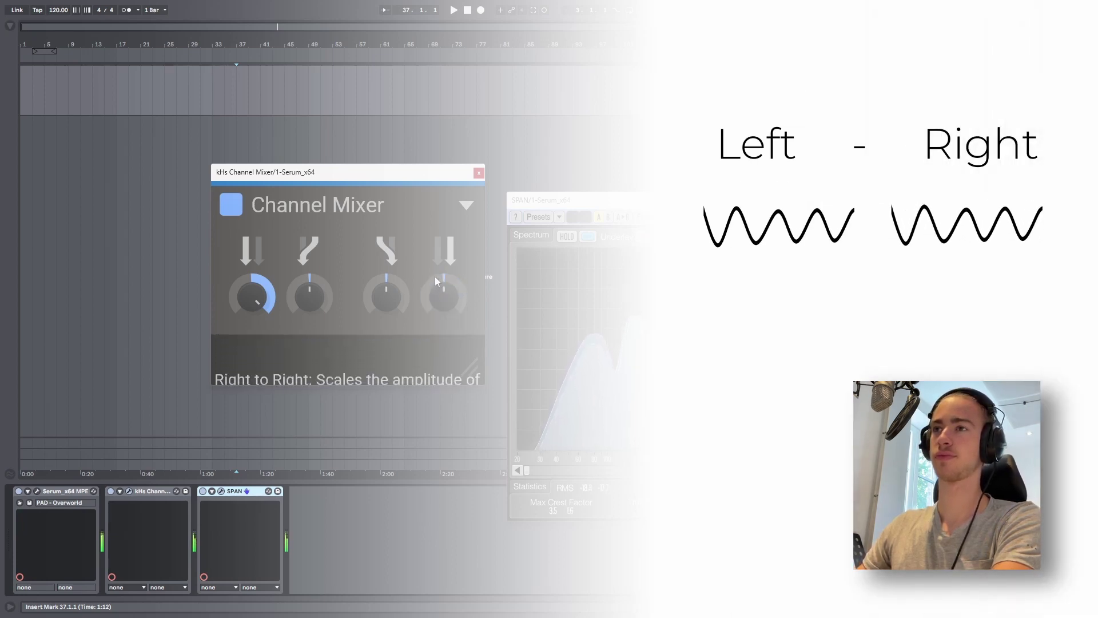
double_click(435, 276)
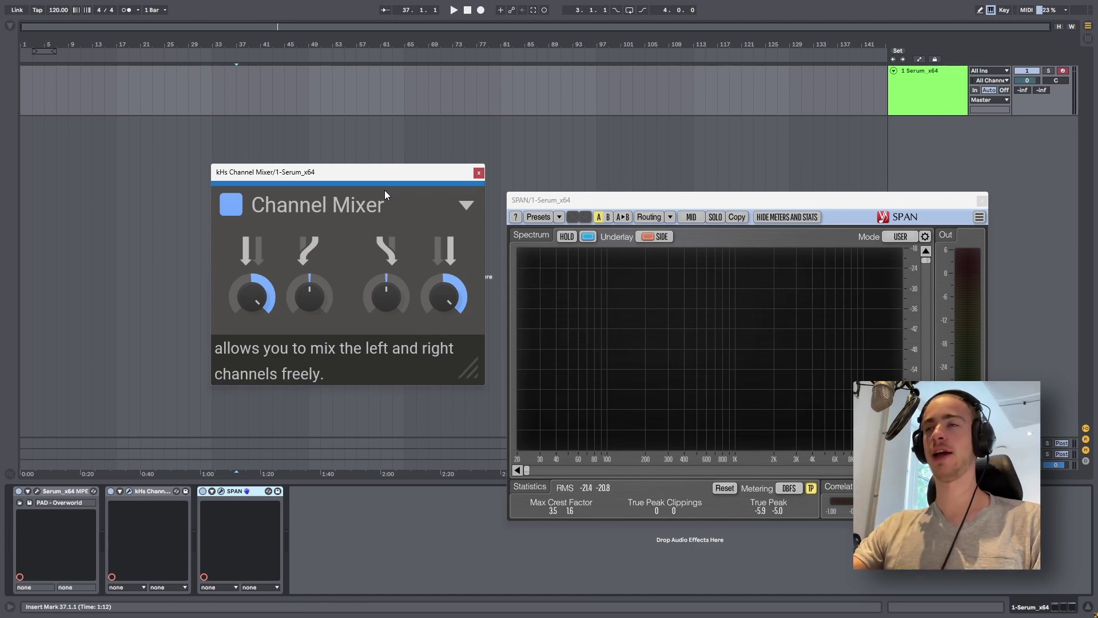
left_click_drag(364, 177, 327, 163)
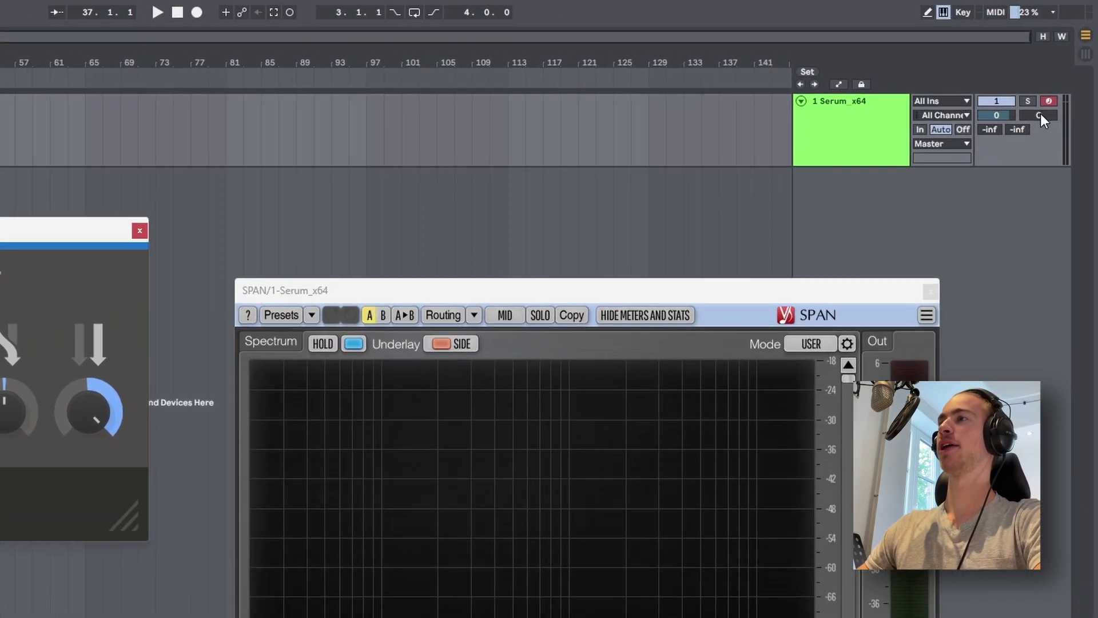
- Try split stereo panning on the Serum_x64 track, then switch back to regular stereo panning and reset the pan to centre
right_click(1040, 115)
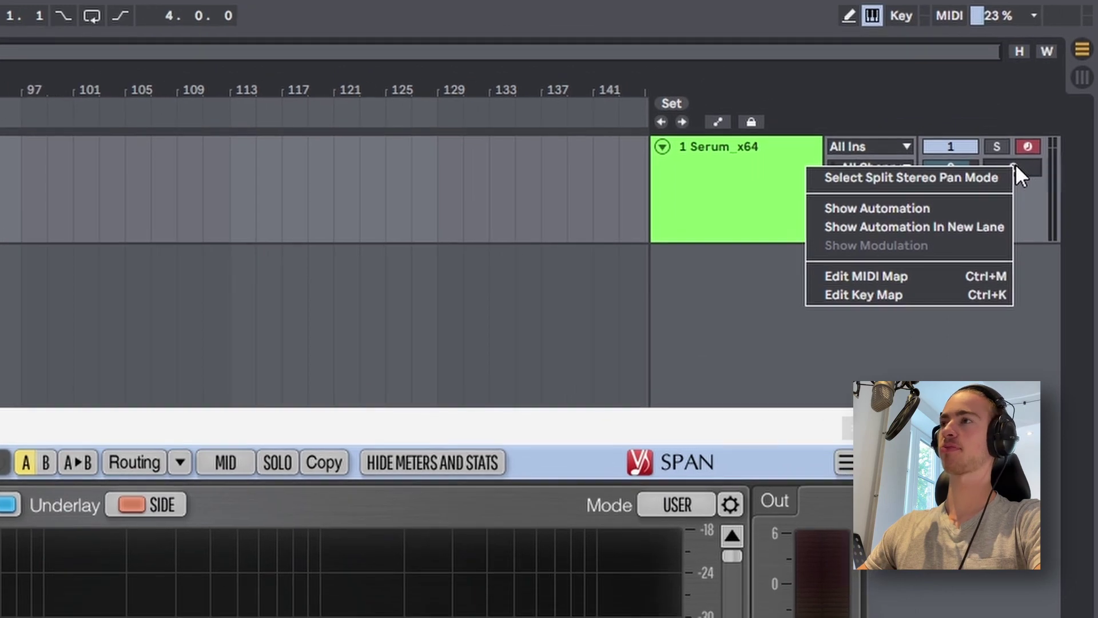
left_click(942, 176)
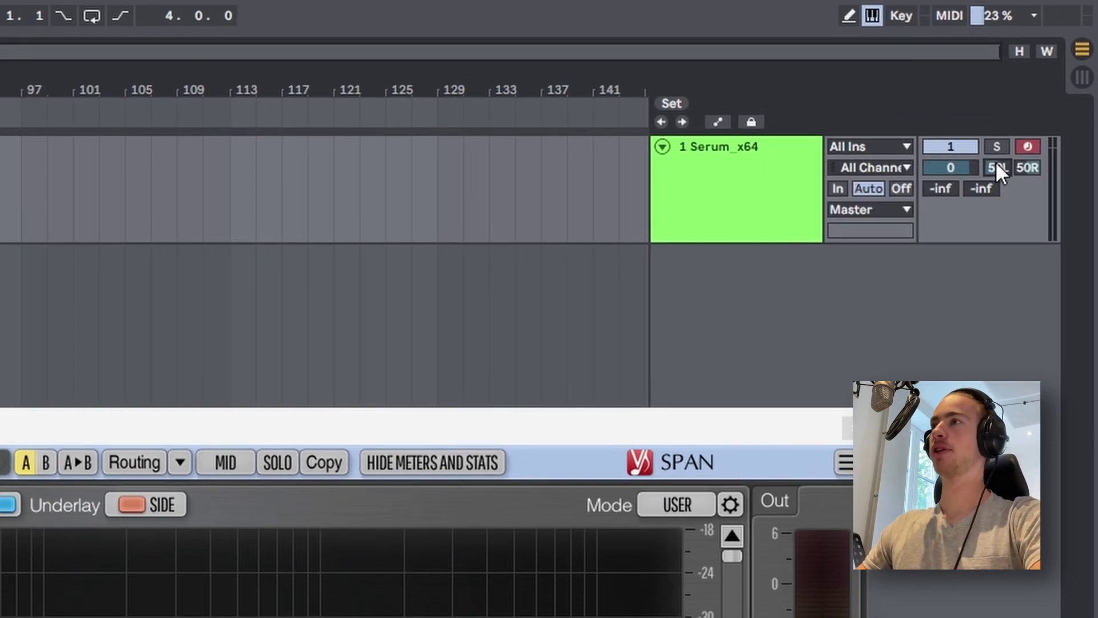
right_click(1028, 168)
left_click(979, 175)
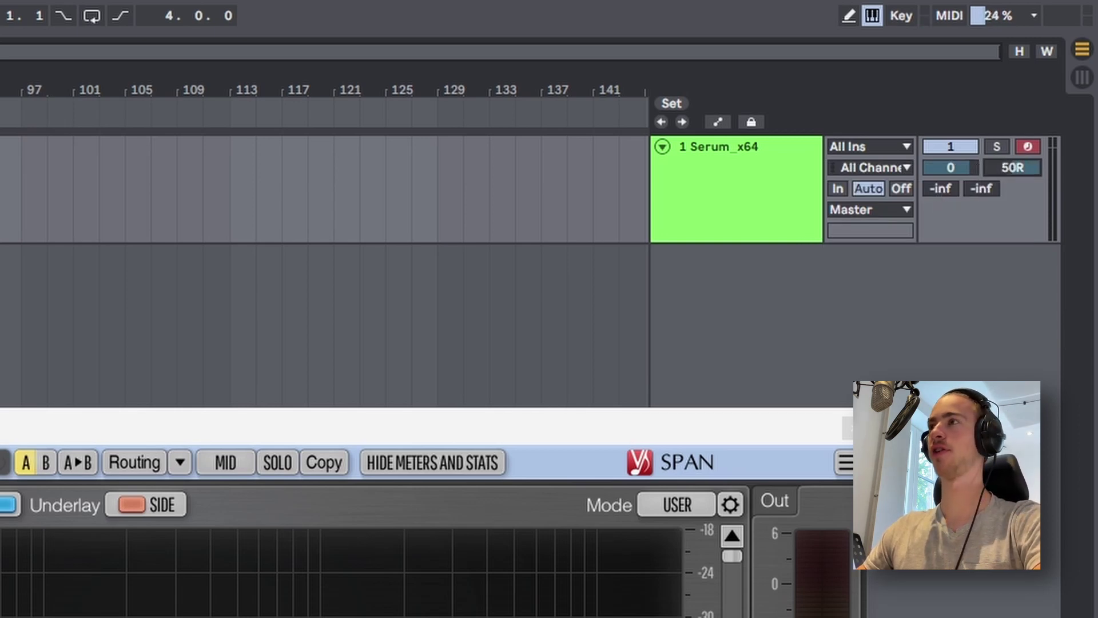
double_click(998, 173)
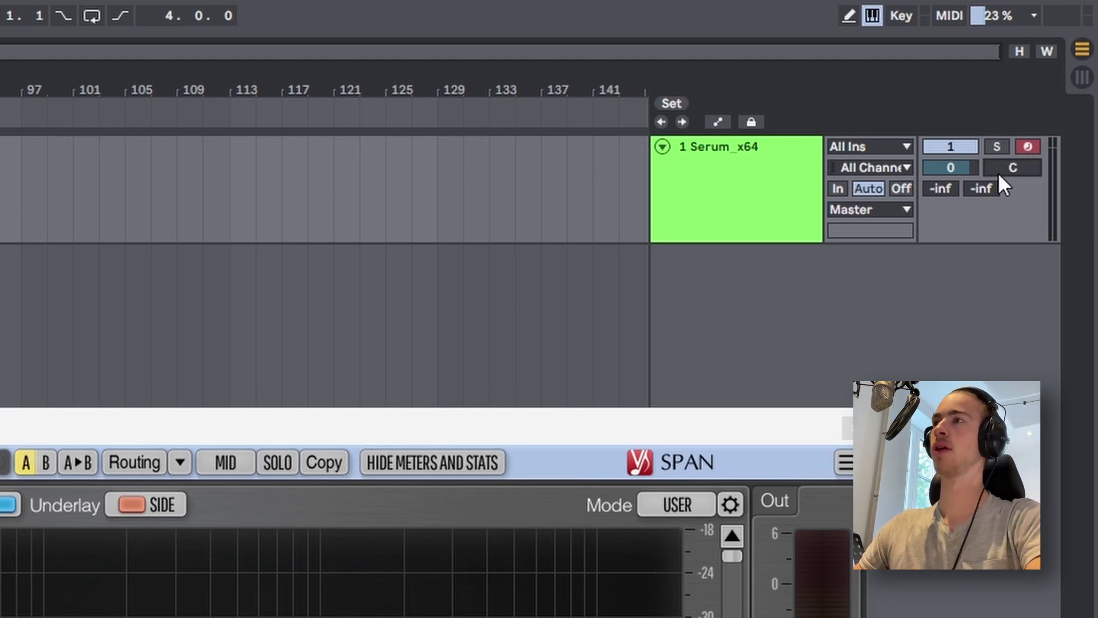
- Try changing the left channel's pan in split stereo pan mode on the Serum_x64 track, and restore the regular pan mode
right_click(997, 173)
left_click(970, 179)
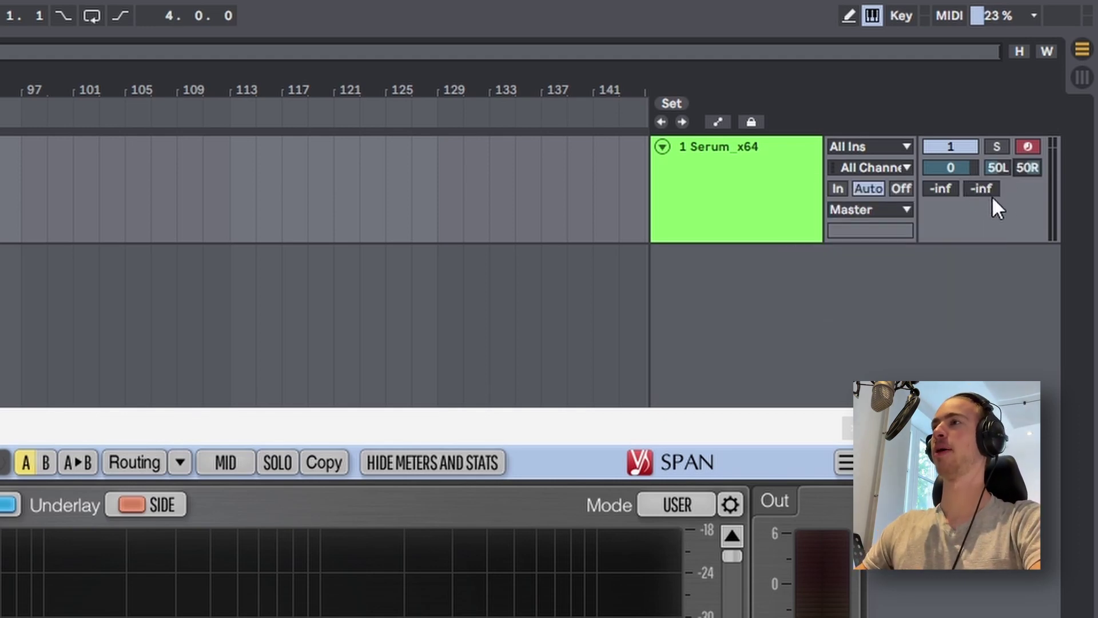
left_click(995, 175)
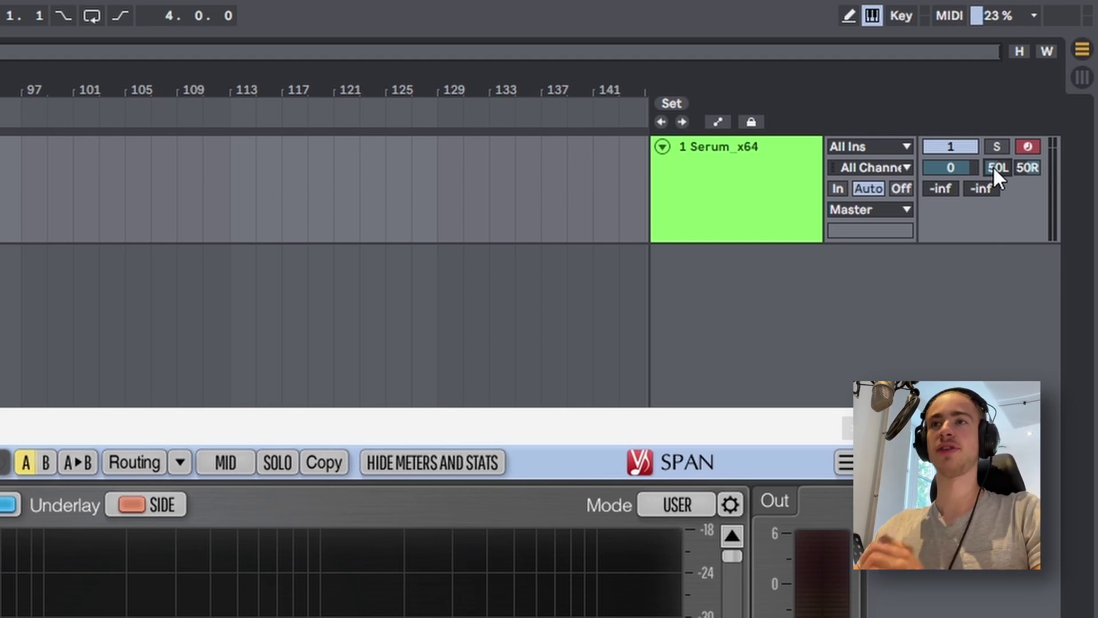
left_click_drag(987, 165, 987, 223)
right_click(998, 167)
left_click(921, 201)
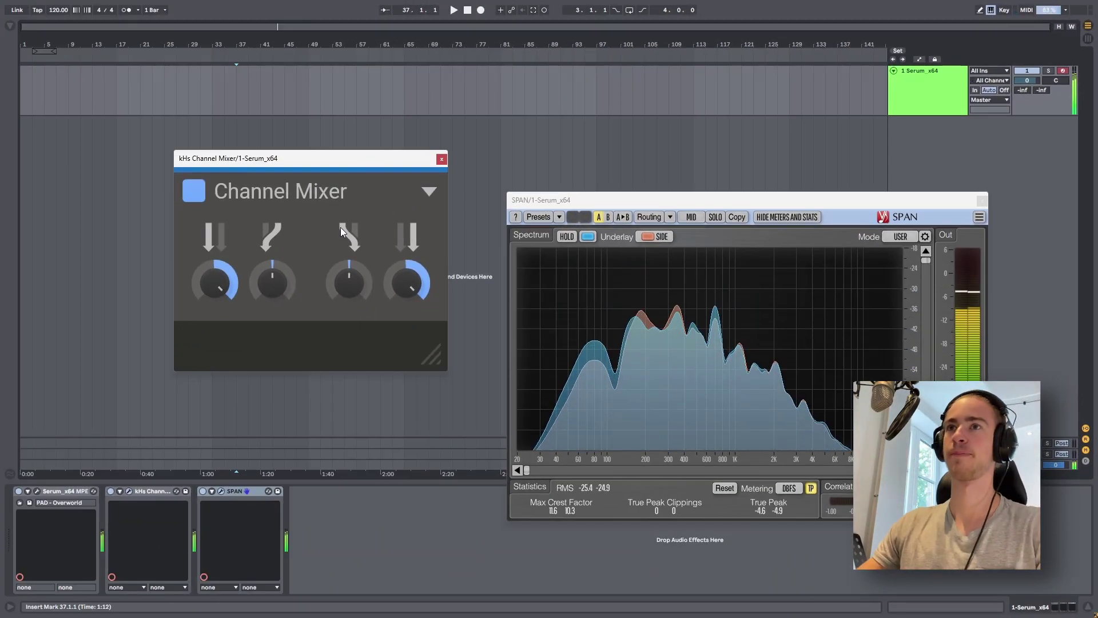
- Raise the Right to Left and Left to Right cross-mix amounts to +1.00, and return both to 0
left_click_drag(262, 280, 262, 231)
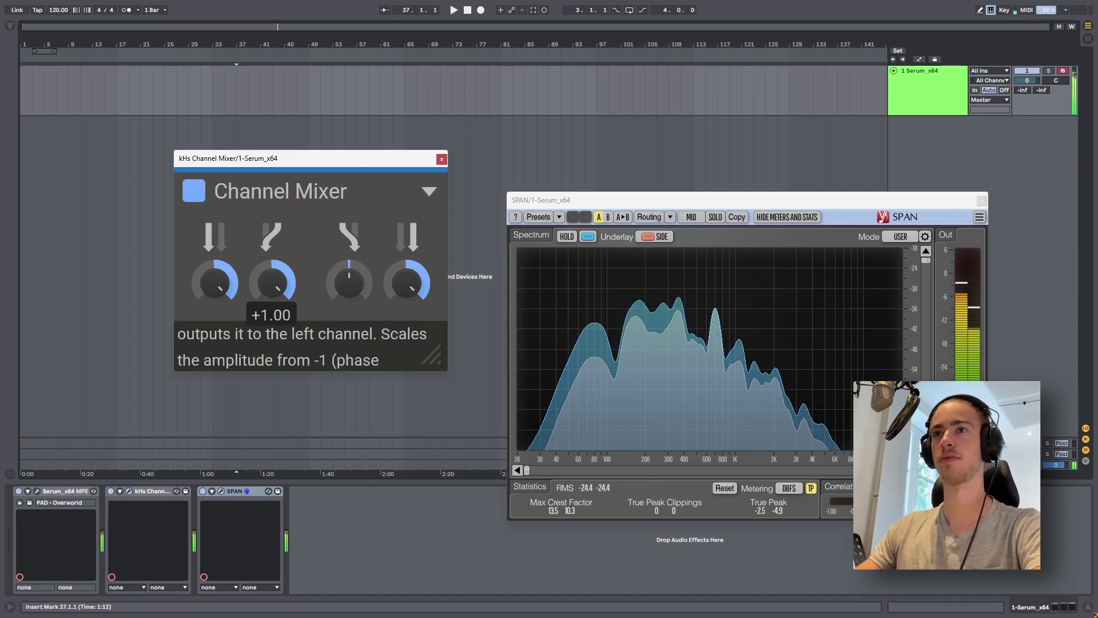
left_click_drag(334, 287, 334, 256)
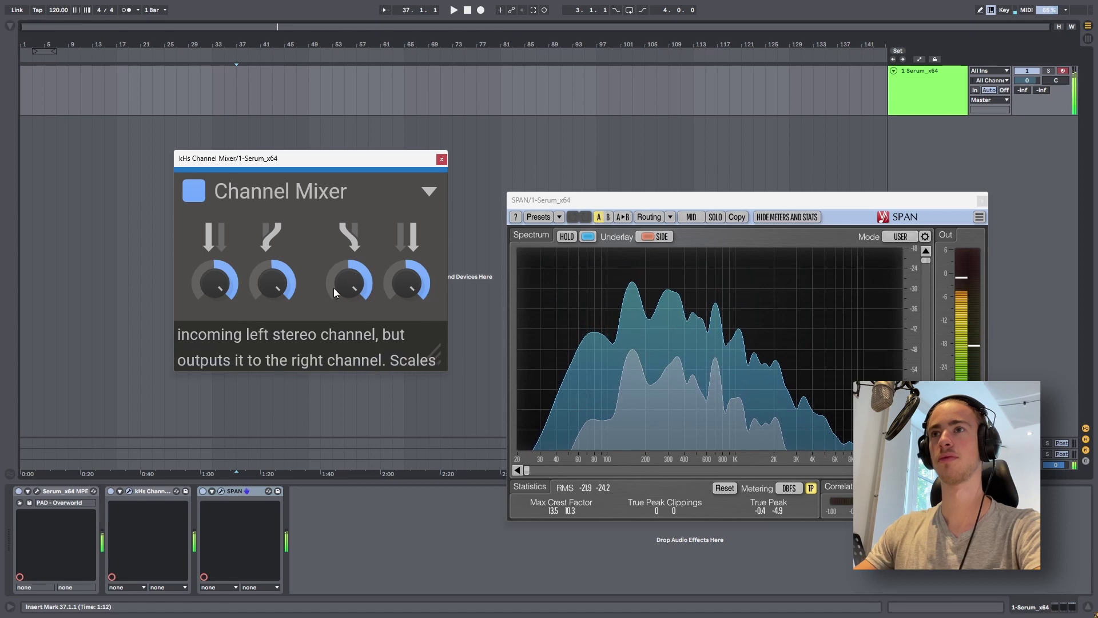
left_click_drag(273, 283, 273, 334)
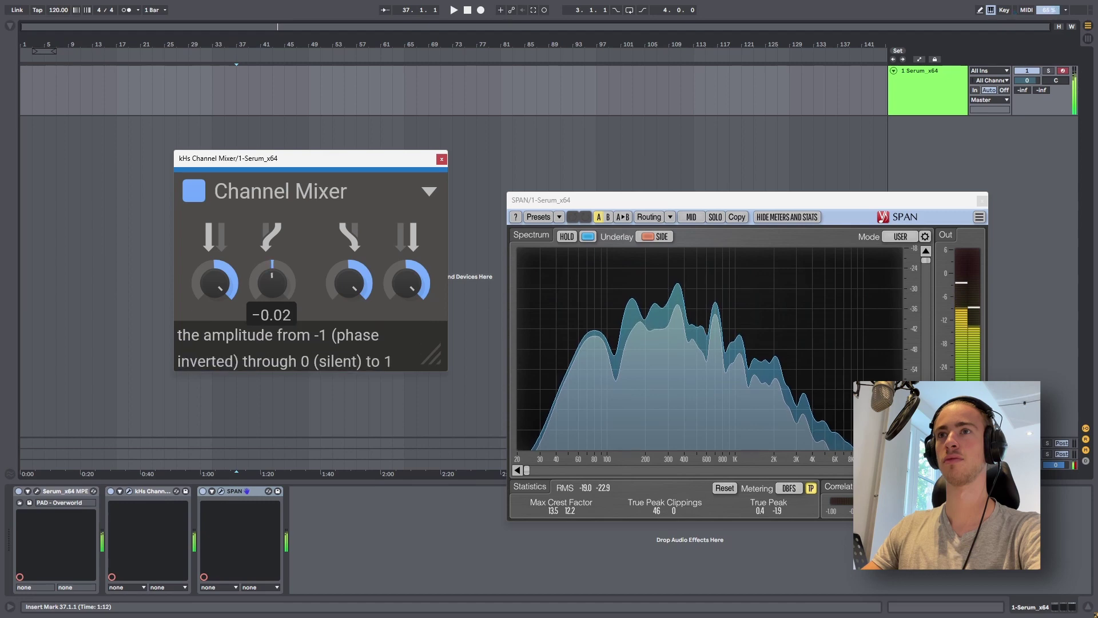
left_click_drag(349, 280, 353, 217)
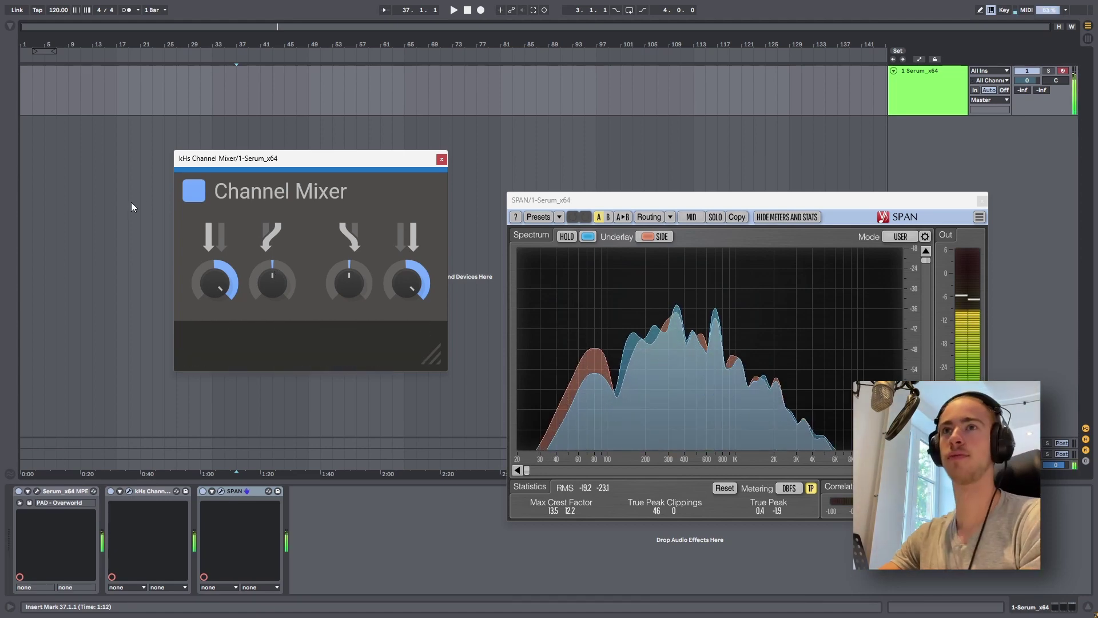
- Bypass and re-enable the Channel Mixer twice to compare the dry and processed sound
left_click(195, 198)
left_click(195, 199)
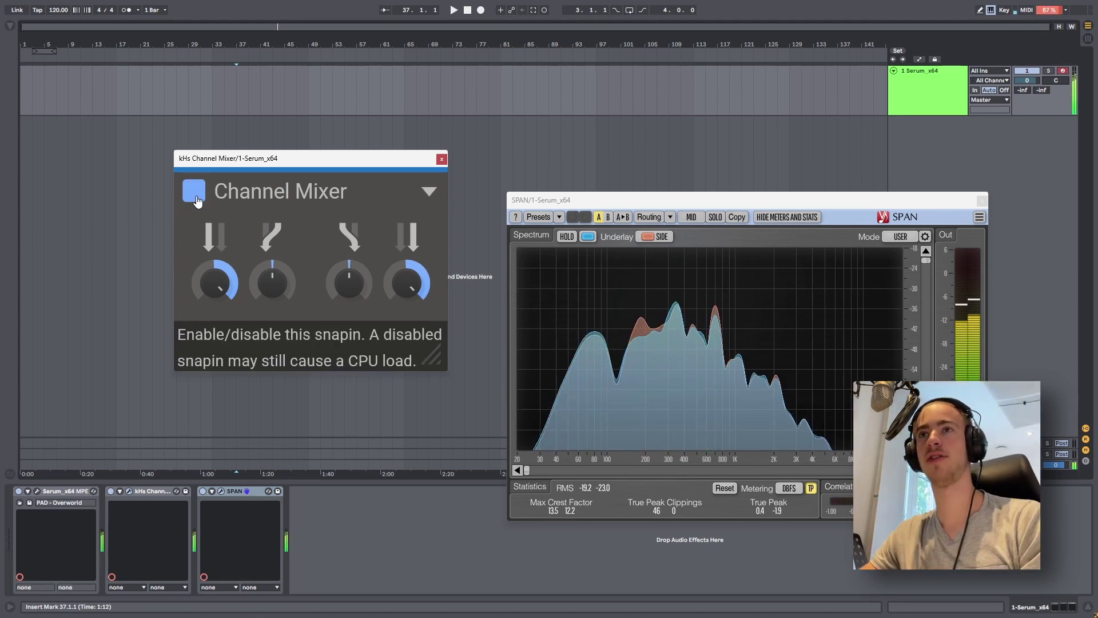
left_click(196, 199)
left_click(195, 199)
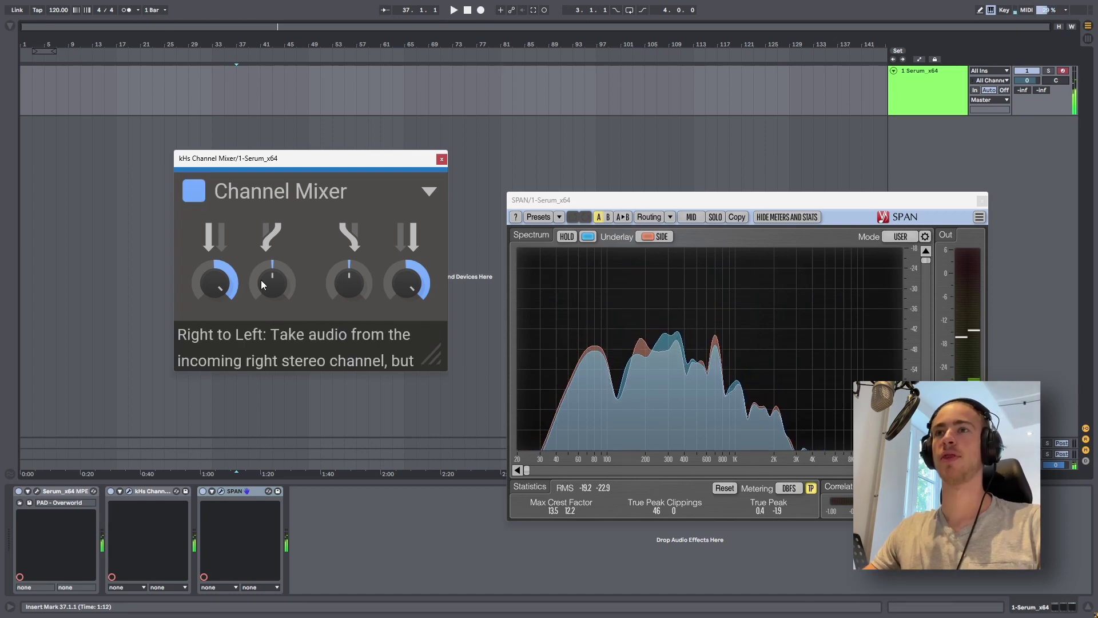
- Swing the Right to Left cross-mix amount between full passthrough and 0, ending at +1.00
mouse_move(261, 279)
left_mouse_down()
mouse_move(261, 229)
mouse_move(265, 288)
left_mouse_up()
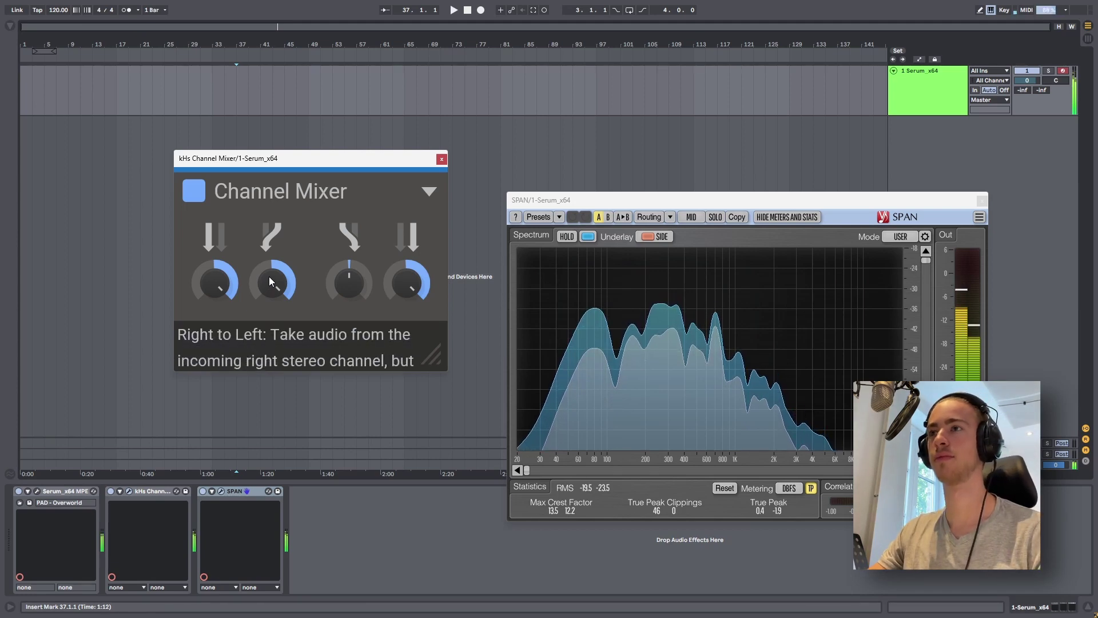
left_click_drag(265, 287, 265, 326)
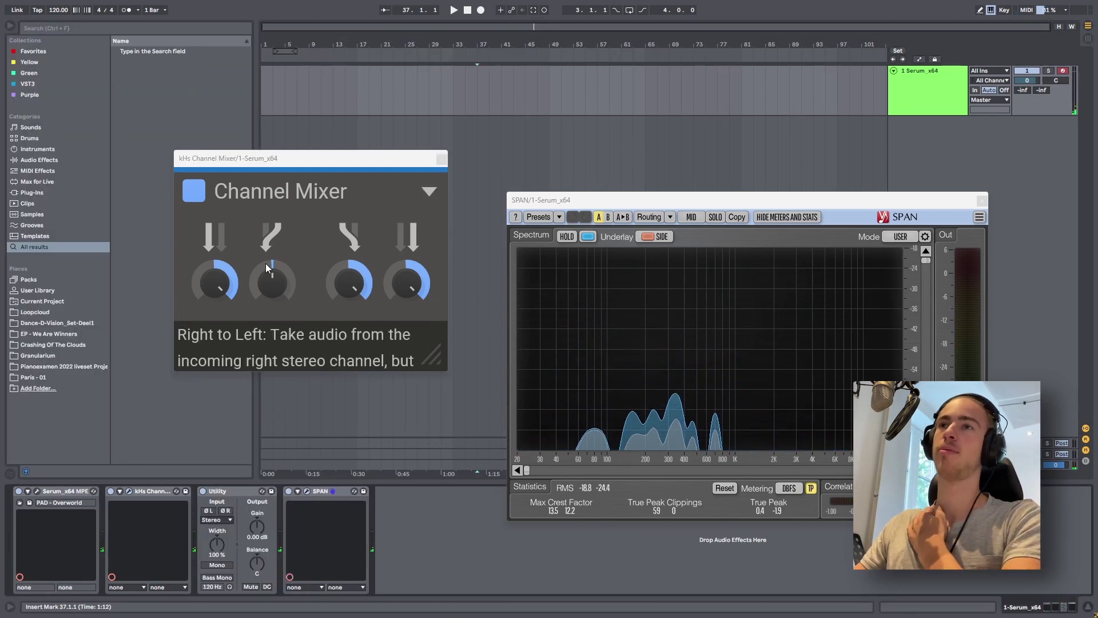
left_click_drag(265, 270, 265, 236)
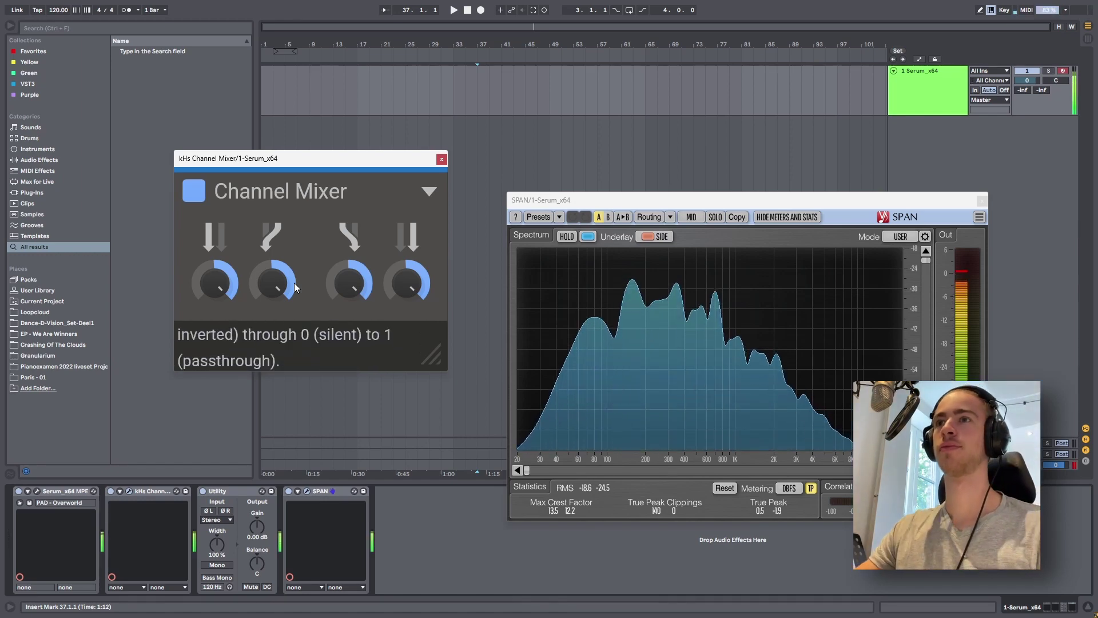
- Set the Left to Right cross-mix to full phase inversion and lower the Right to Left amount
mouse_move(330, 285)
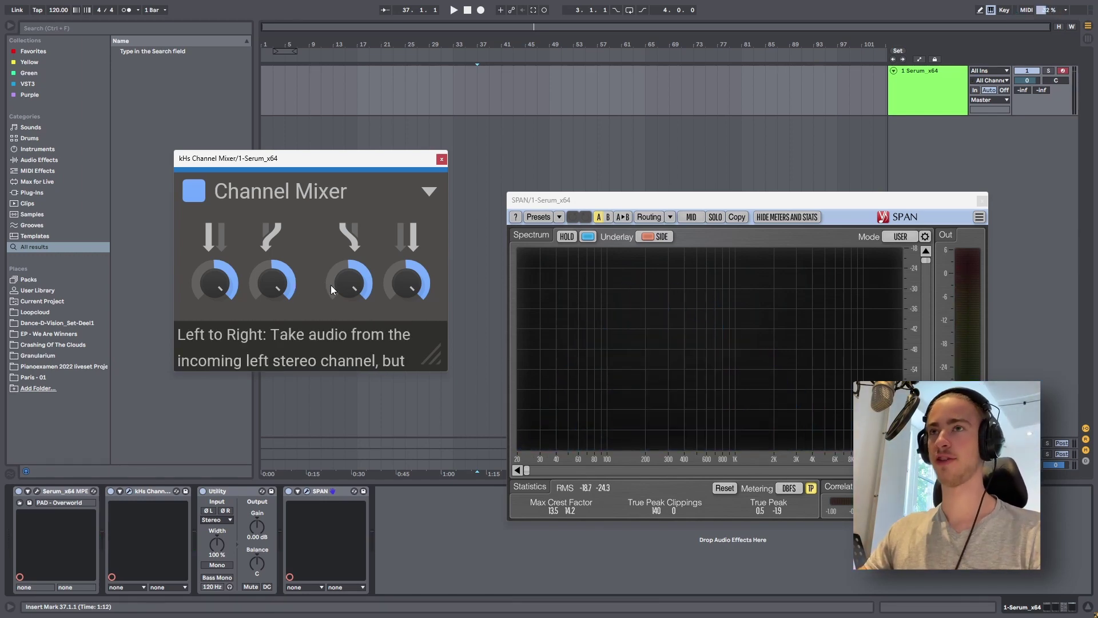
left_click_drag(351, 284, 328, 331)
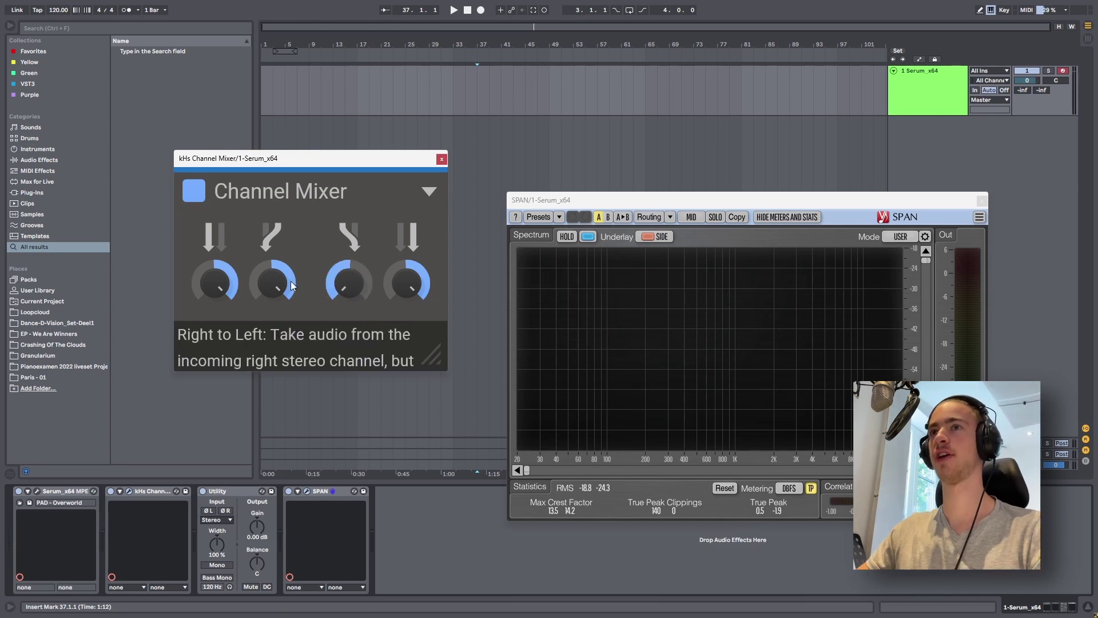
left_click(272, 284)
left_click_drag(272, 283, 272, 320)
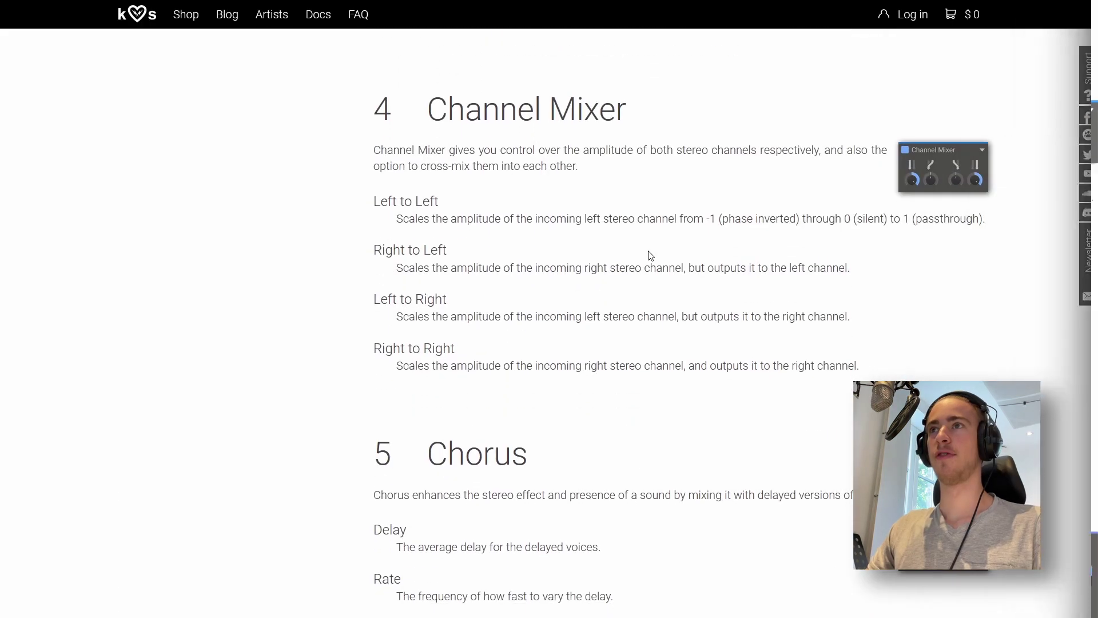
- Read the four amplitude parameter descriptions in the Channel Mixer section of the Kilohearts documentation, and return to Ableton Live
scroll(650, 255, "up", 2)
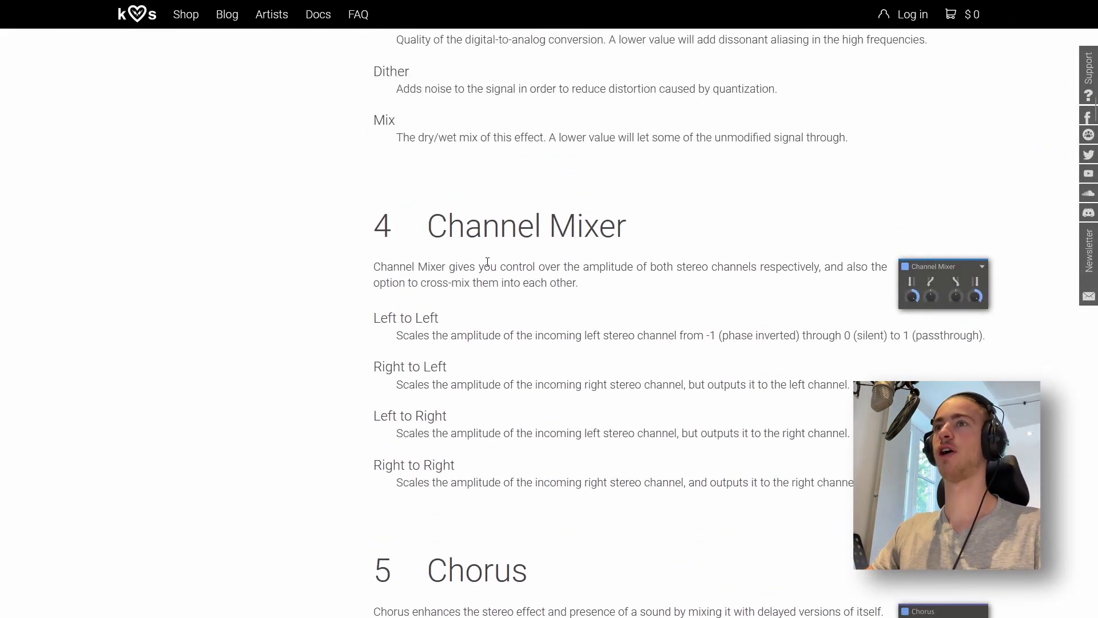
left_click_drag(365, 318, 855, 482)
left_click(855, 482)
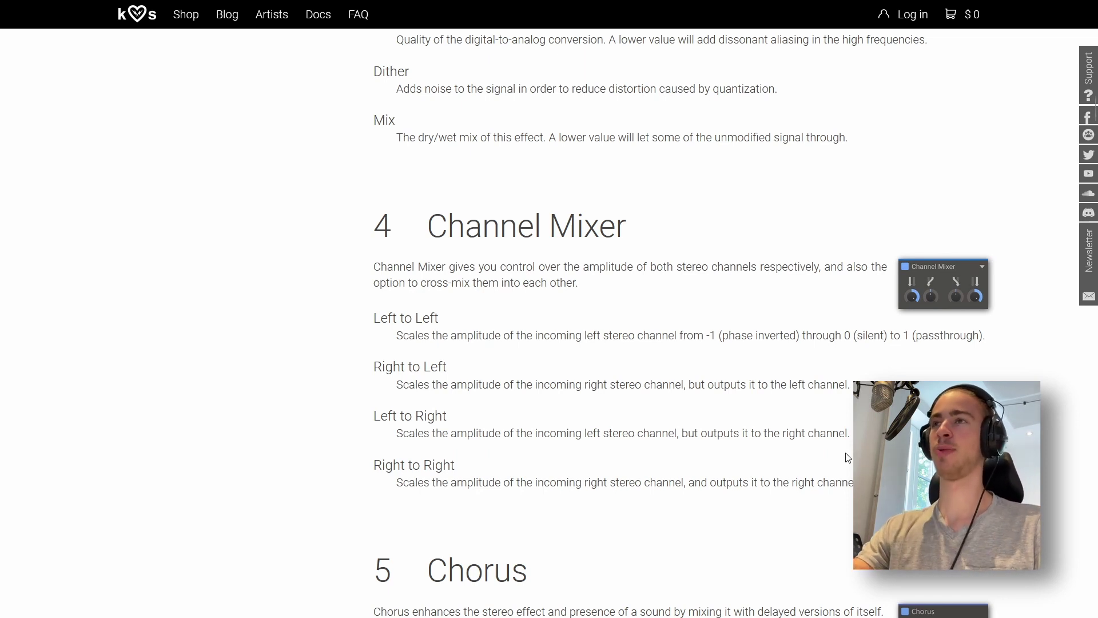
key("alt+Tab")
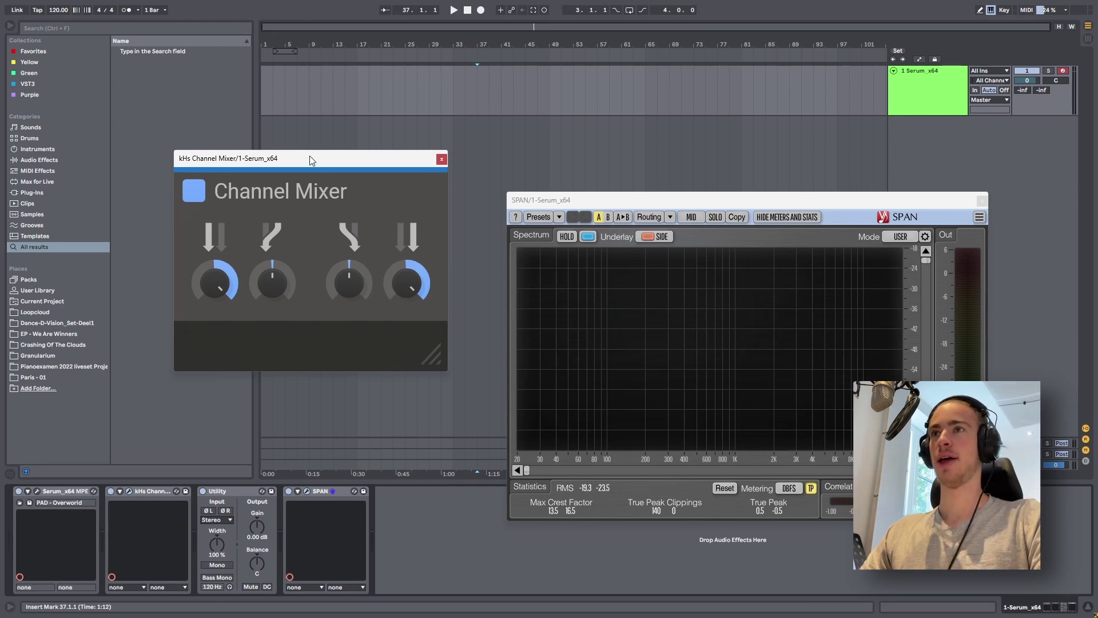
- Group the Channel Mixer device into an Audio Effect Rack and add a second empty chain to the rack
left_click_drag(310, 160, 363, 158)
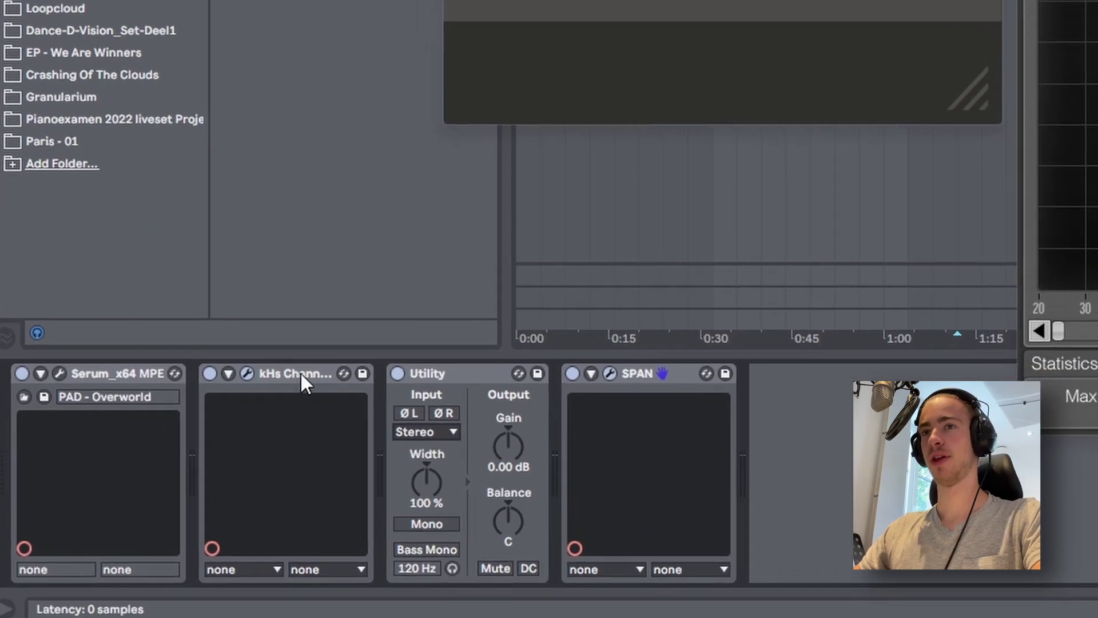
left_click(301, 369)
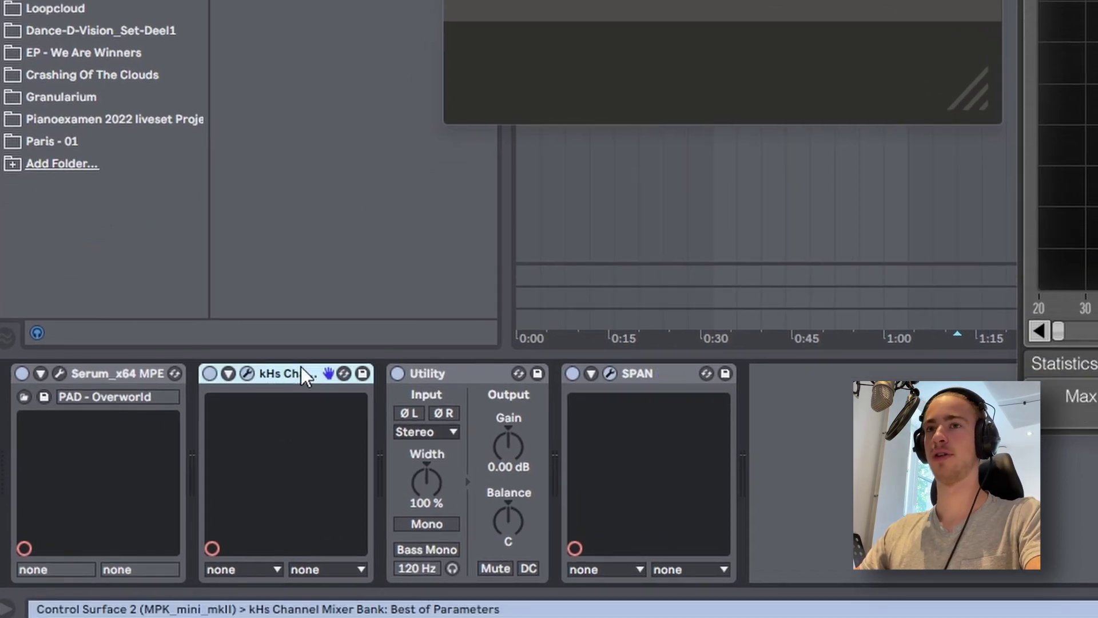
key("ctrl+g")
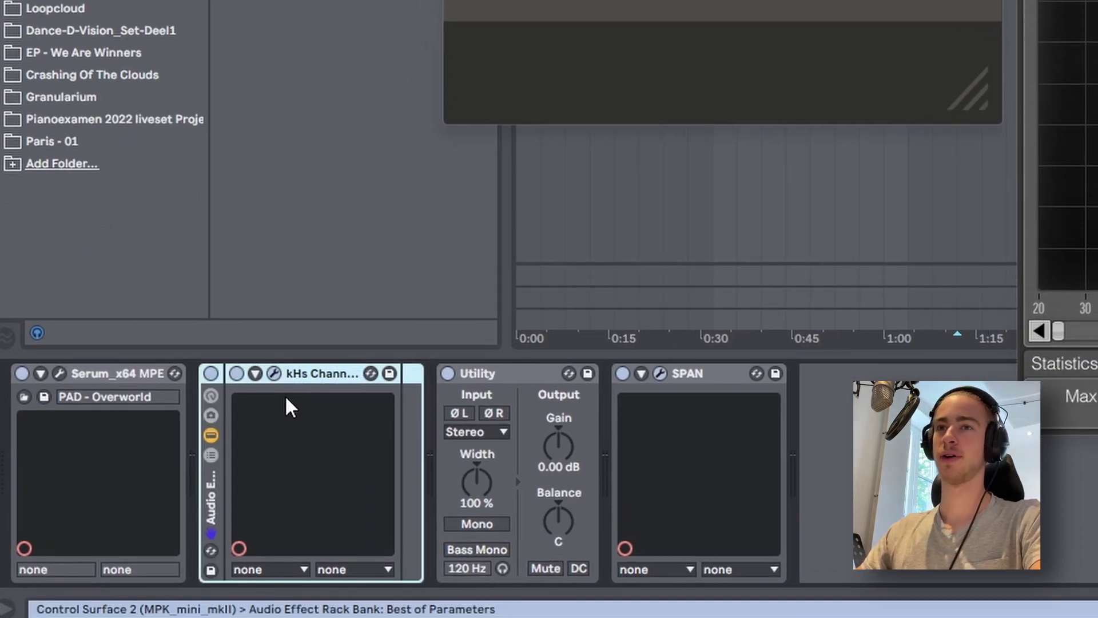
left_click(212, 457)
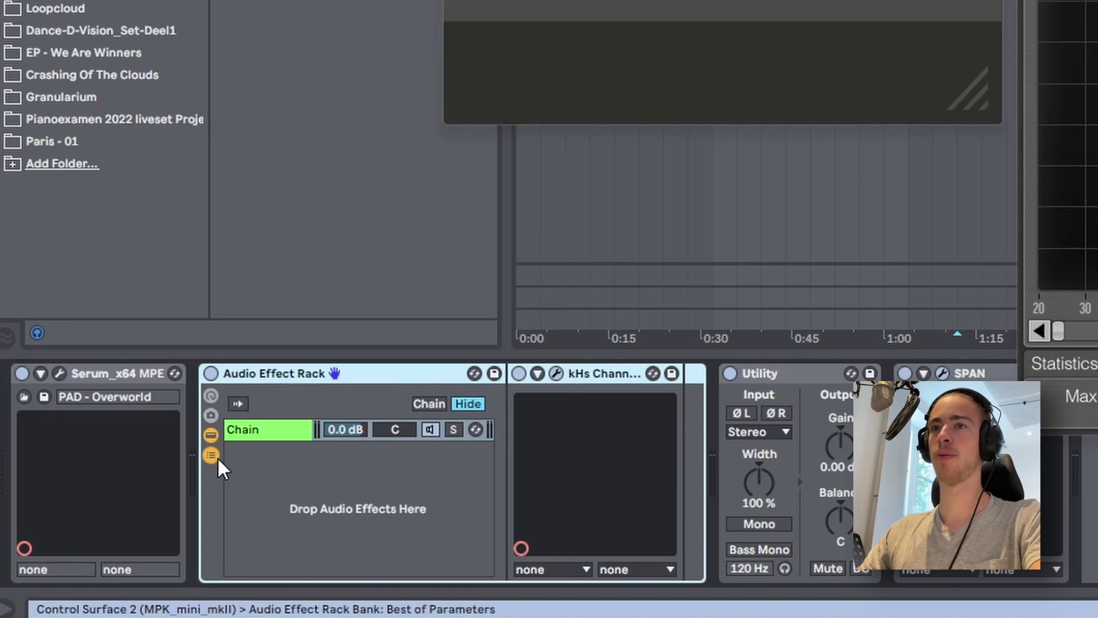
key("ctrl+t")
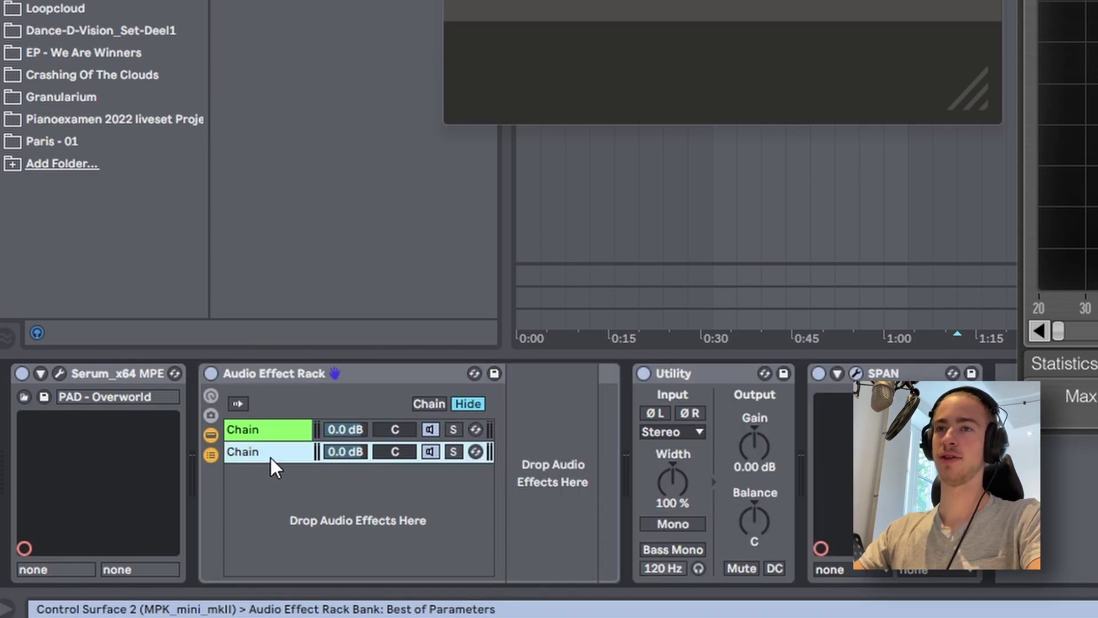
- Rename the second, empty chain of the Audio Effect Rack to DRY
key("ctrl+r")
type("DRY")
key("Return")
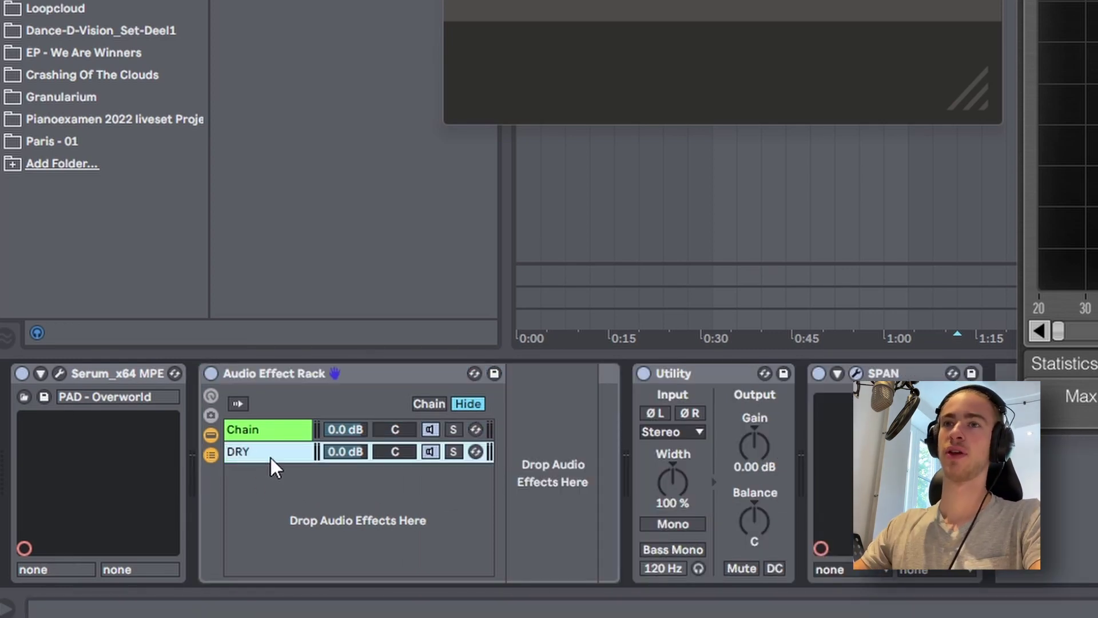
- Find the Reverb effect, add it after the Channel Mixer in the first chain, and set its Dry/Wet to 100 %
left_click(262, 430)
key("ctrl+f")
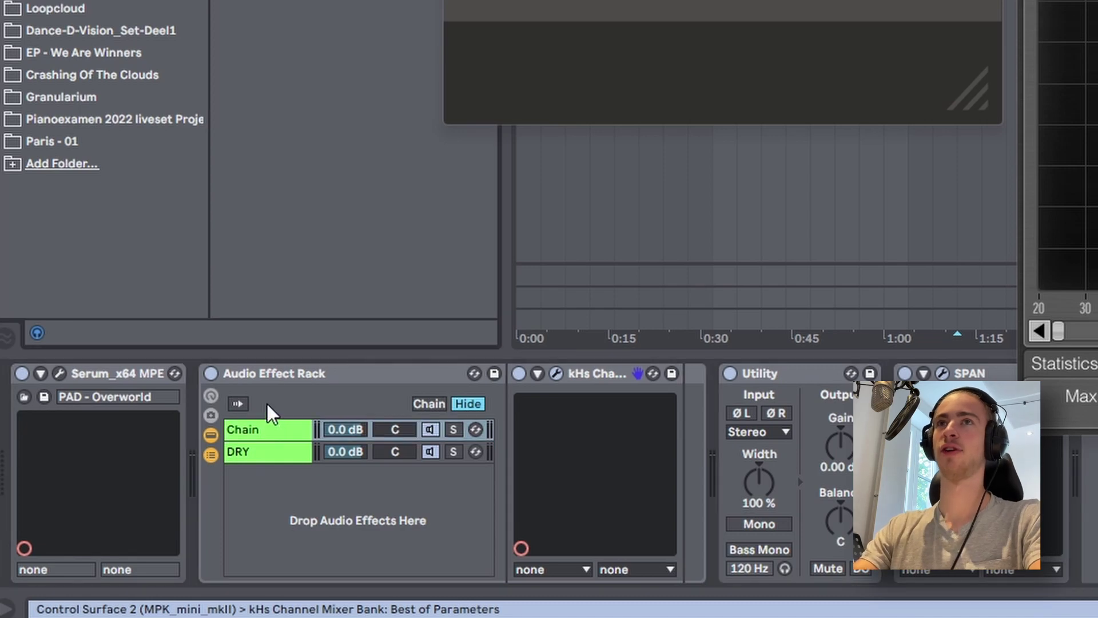
type("reverb")
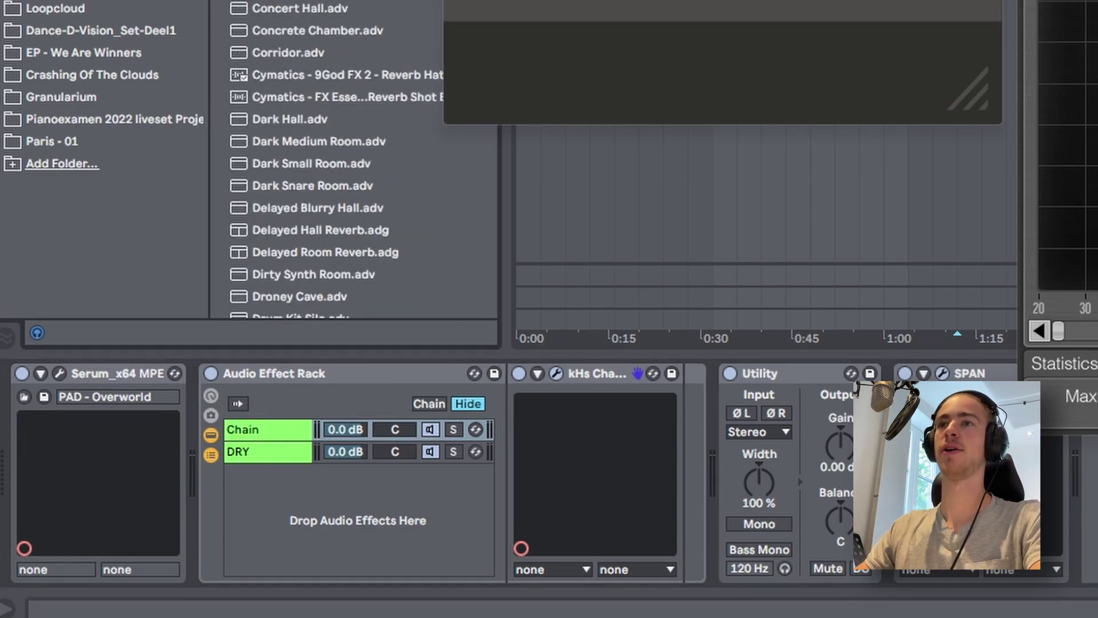
left_click_drag(711, 452, 675, 435)
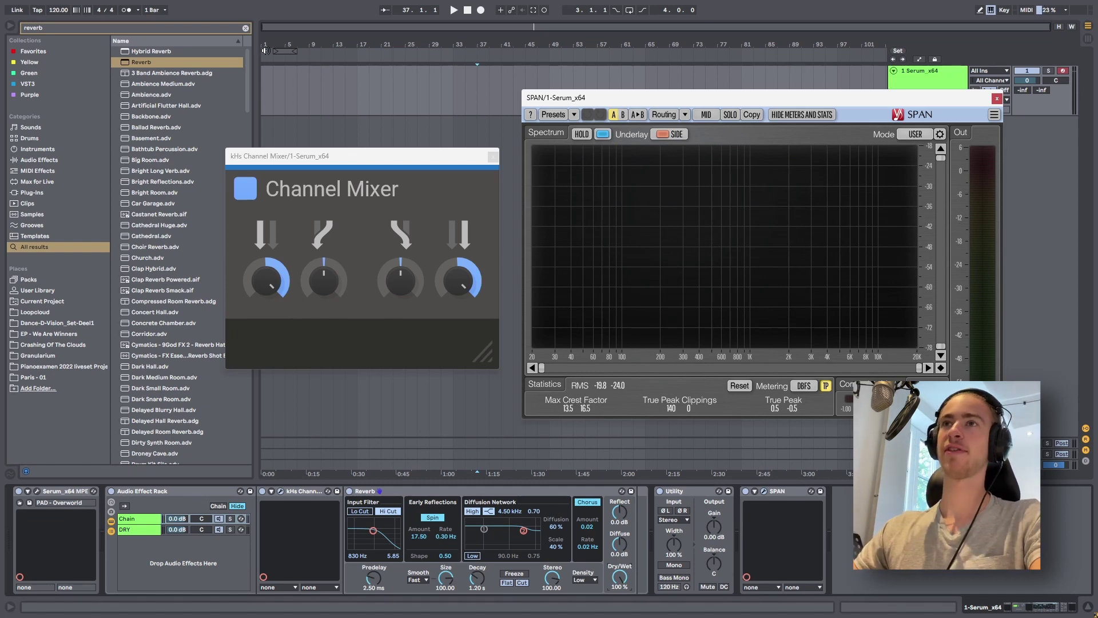
- Search the browser for the "khs" plug-ins and open the Serum synthesizer's interface
left_click(289, 151)
key("ctrl+f")
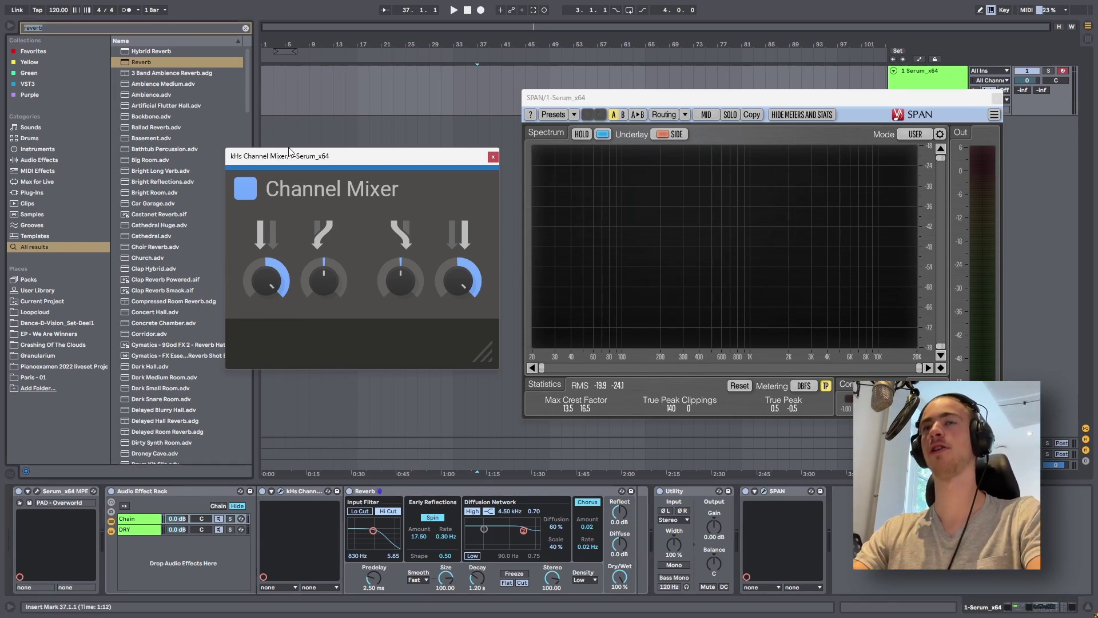
type("khs")
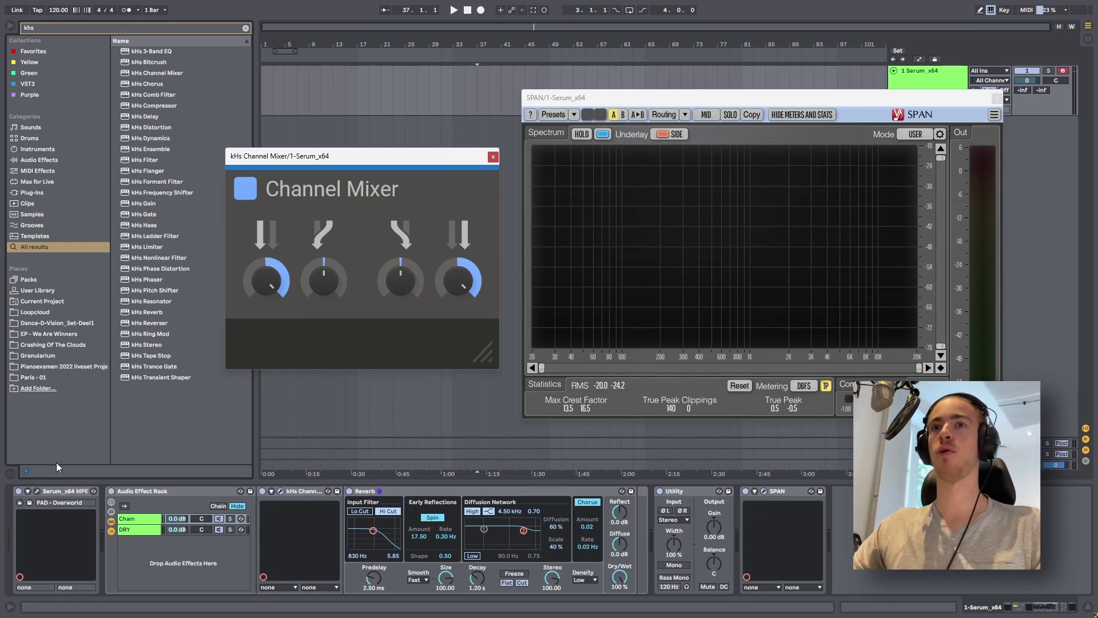
left_click(37, 491)
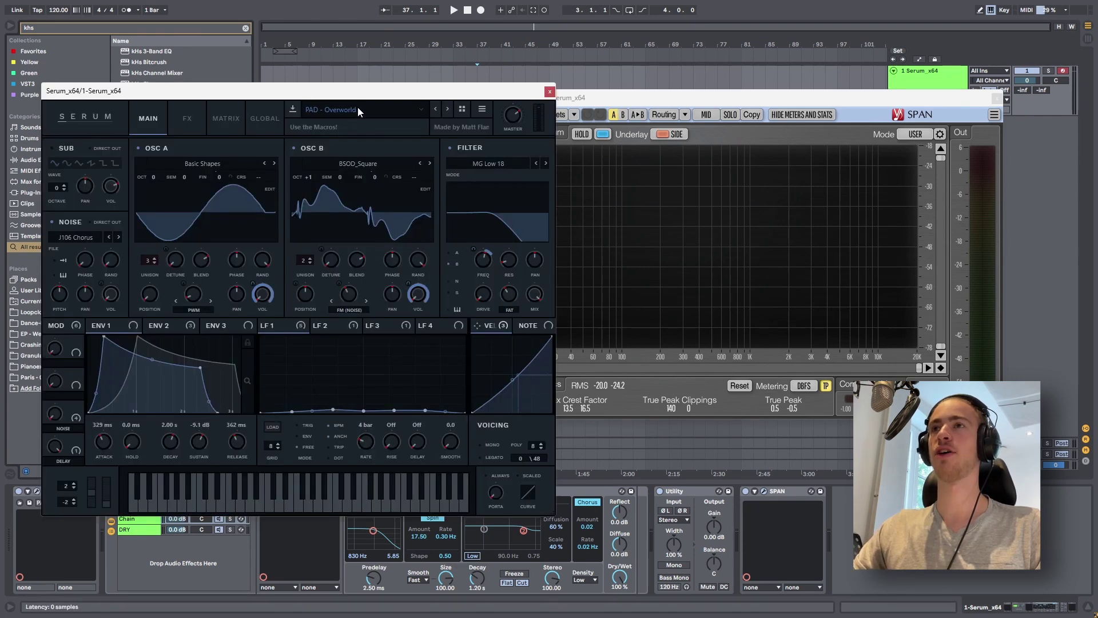